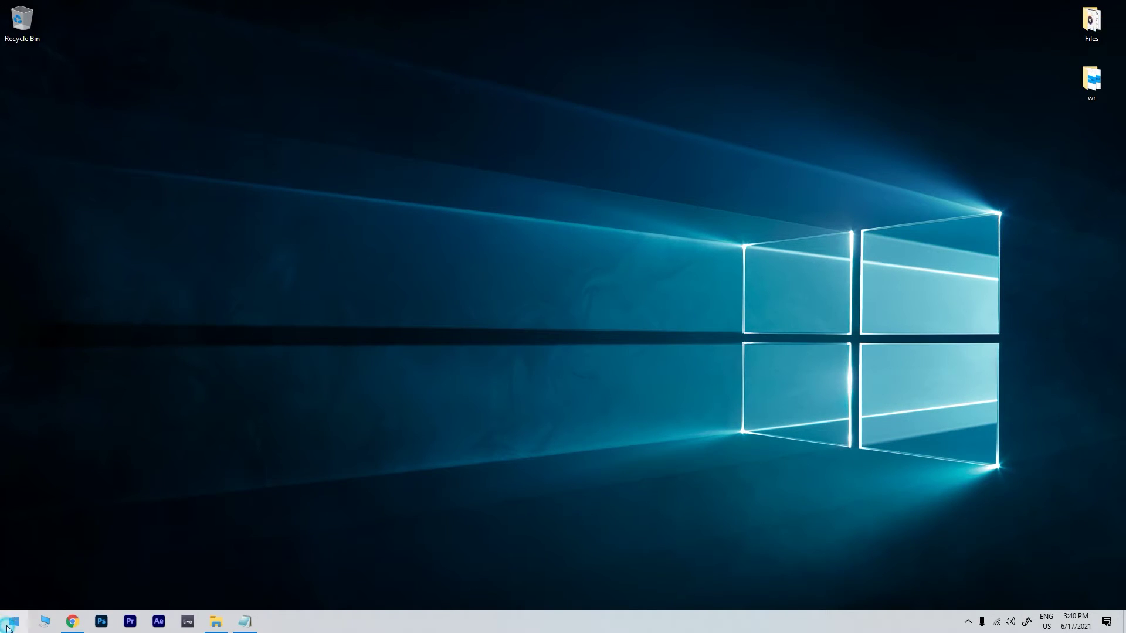
# Launch Event Viewer and open the System log under Windows Logs.
pyautogui.click(13, 621)
pyautogui.write('event vie')
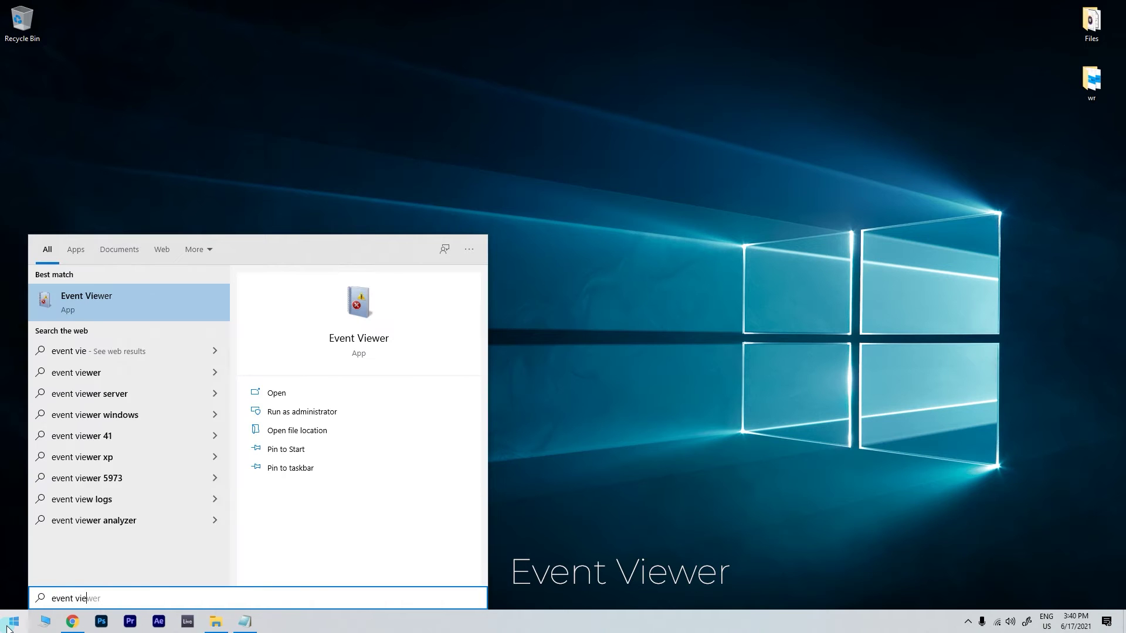
pyautogui.write('wer')
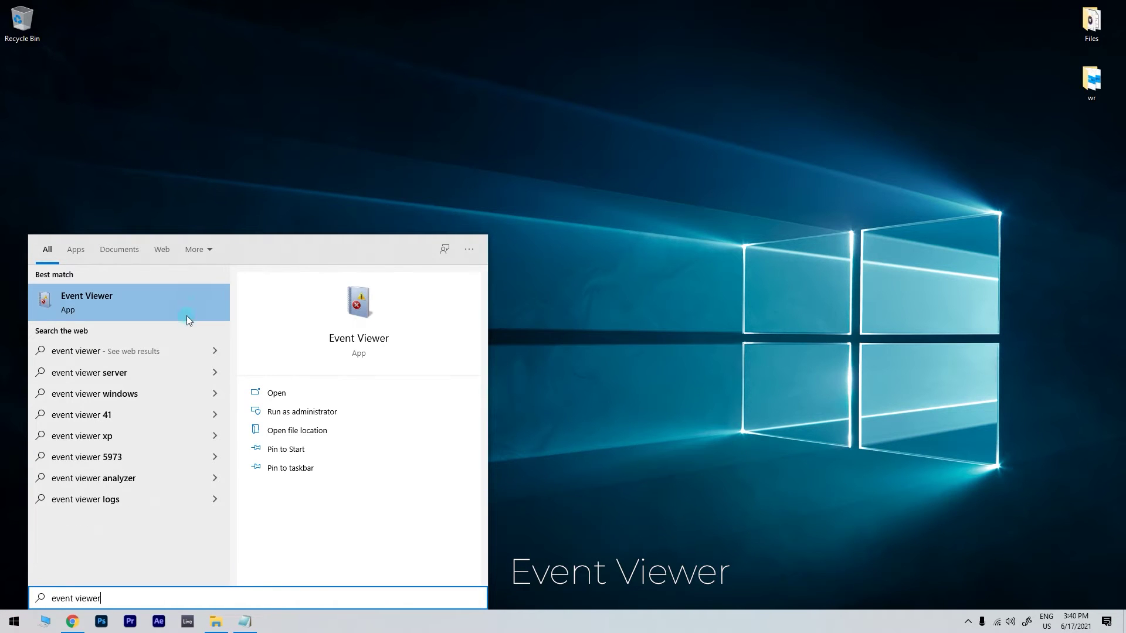
pyautogui.click(186, 317)
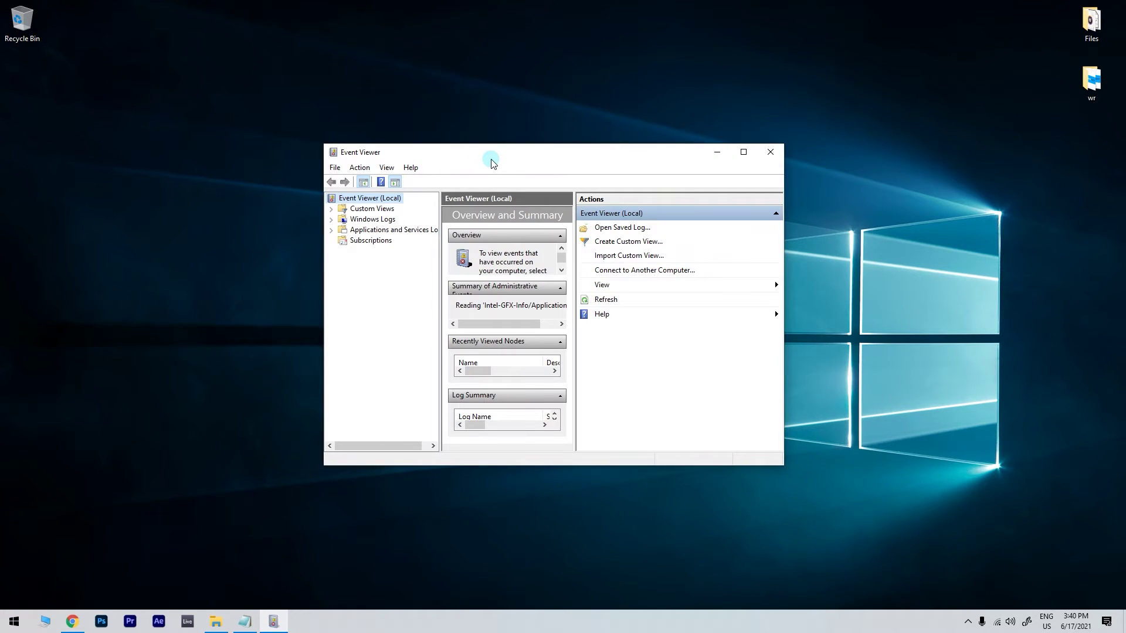
pyautogui.click(355, 221)
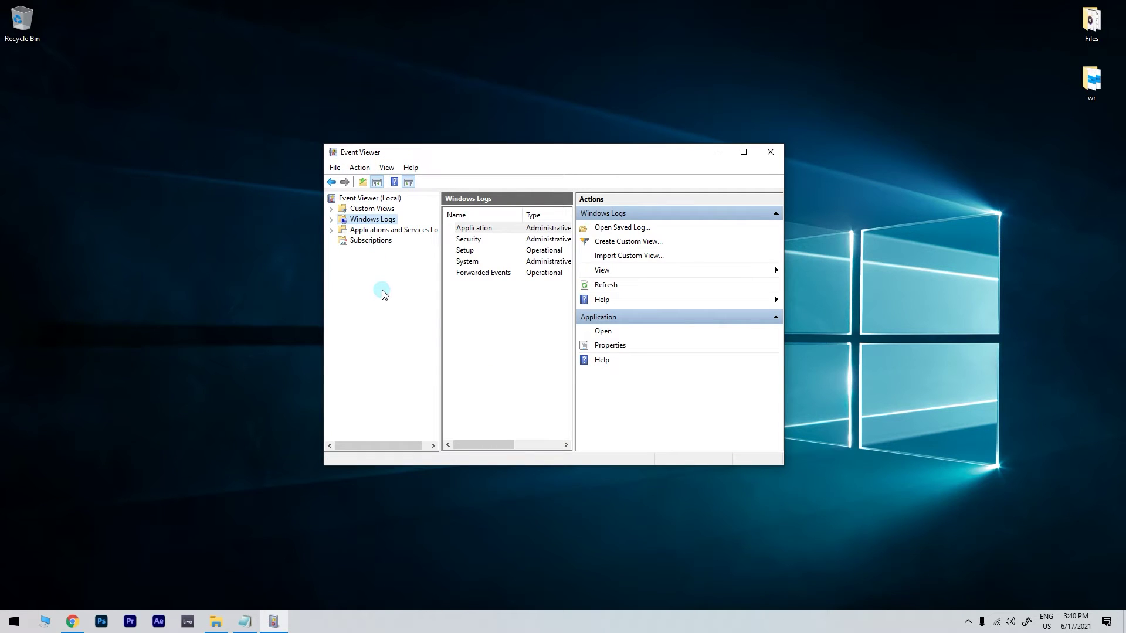
pyautogui.doubleClick(471, 267)
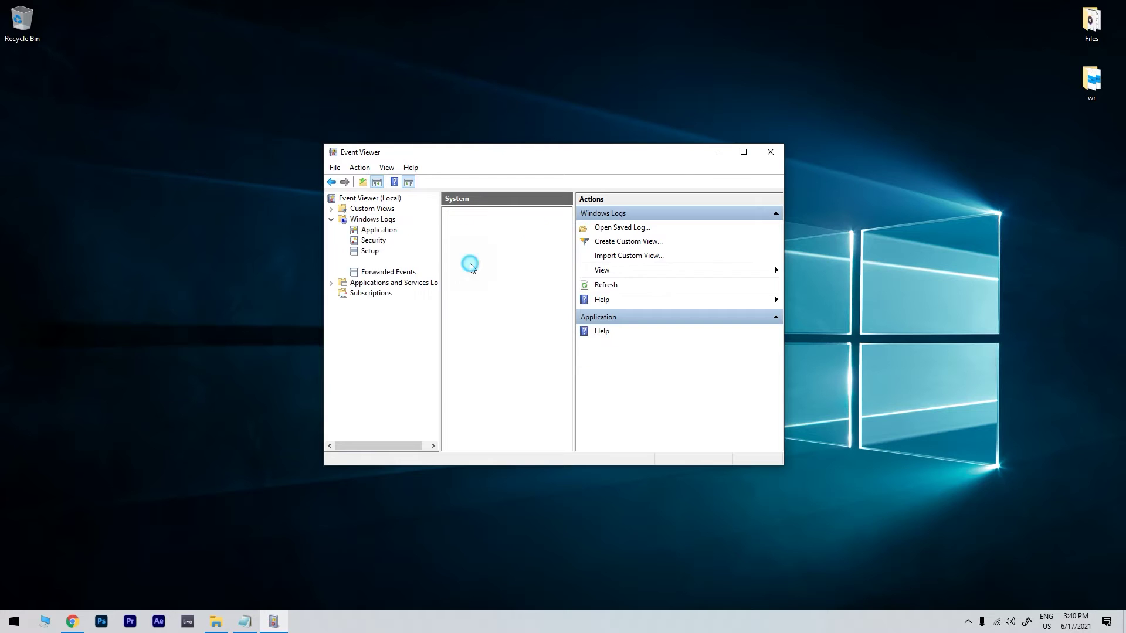
# Sort System events by Event ID and open the Service Control Manager 7000 error.
pyautogui.moveTo(593, 273); pyautogui.dragTo(581, 340)
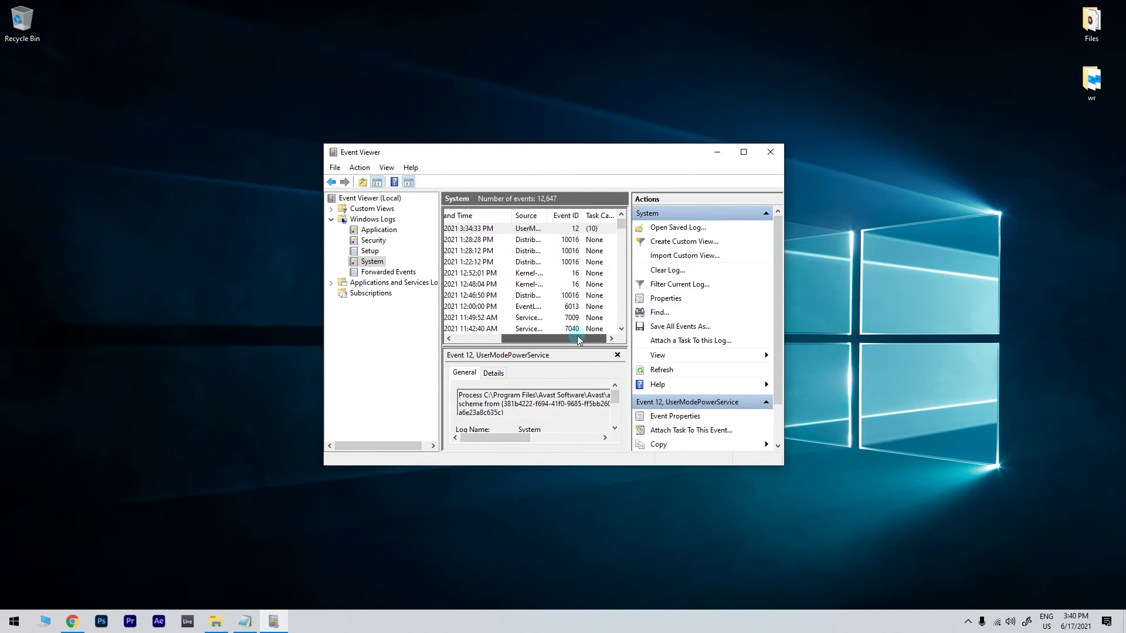
pyautogui.click(572, 215)
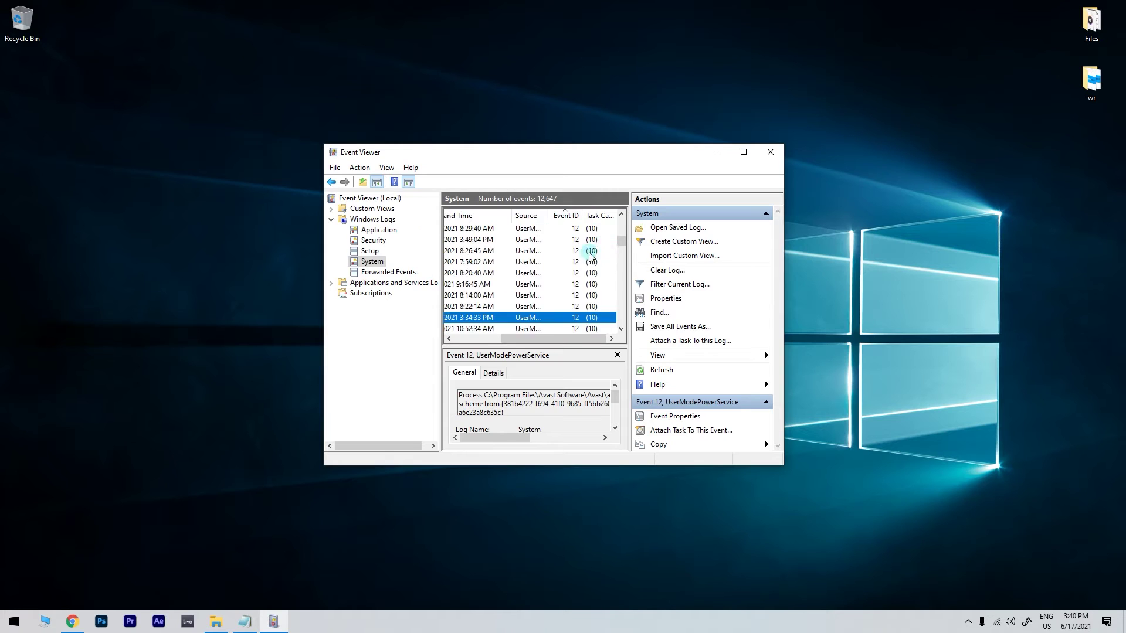
pyautogui.scroll(3, 535, 283)
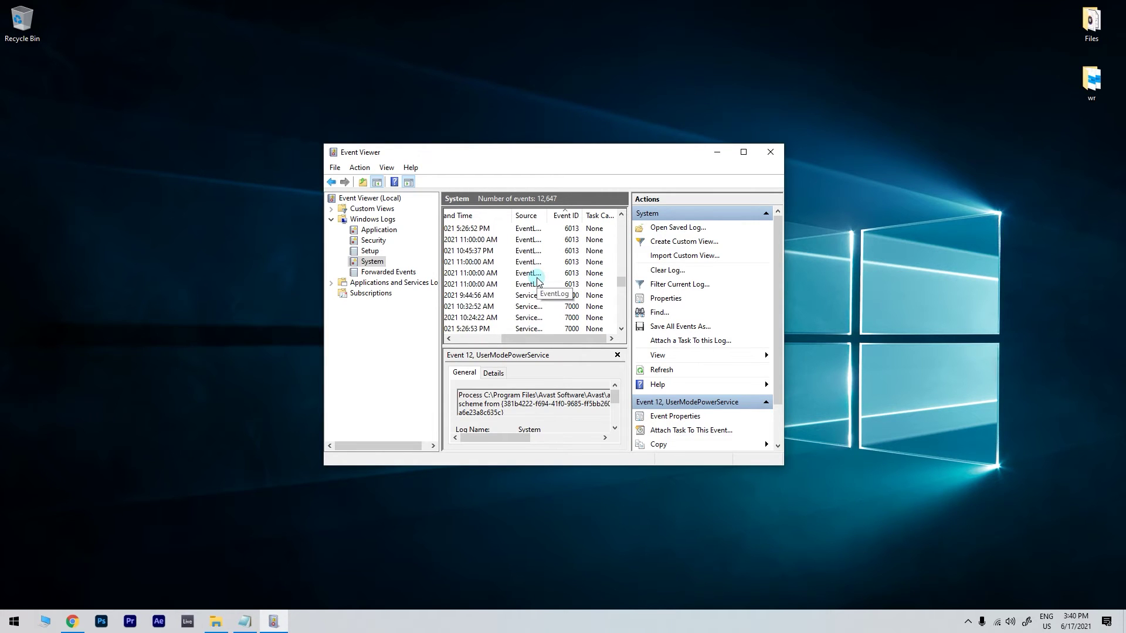
pyautogui.moveTo(553, 339); pyautogui.dragTo(506, 339)
pyautogui.doubleClick(469, 229)
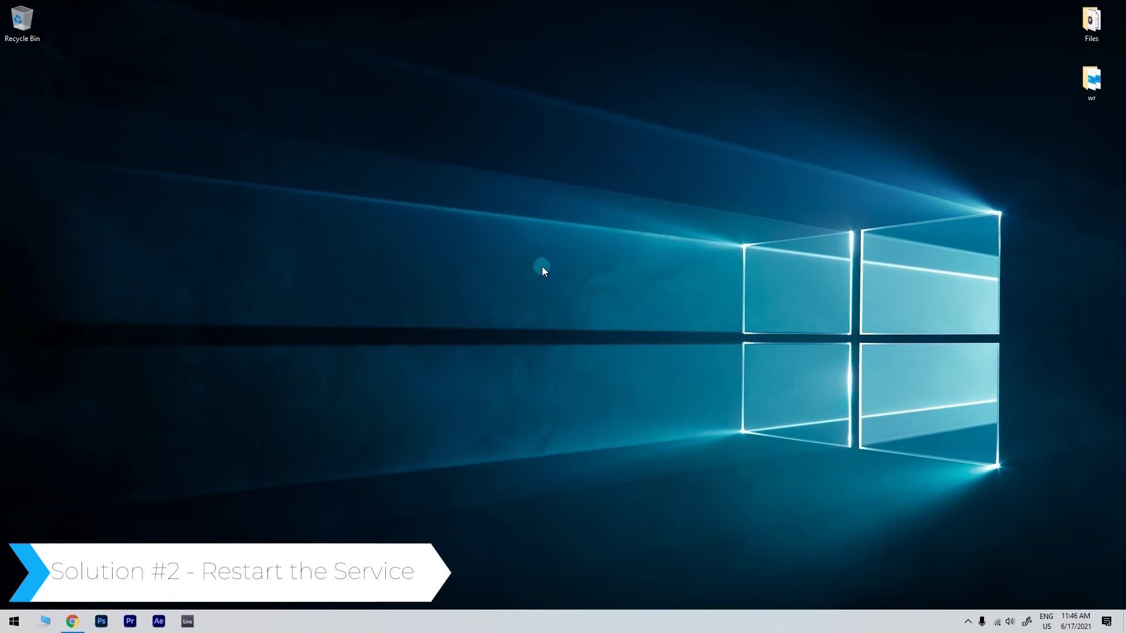
# Launch the Services console from Start search.
pyautogui.click(18, 624)
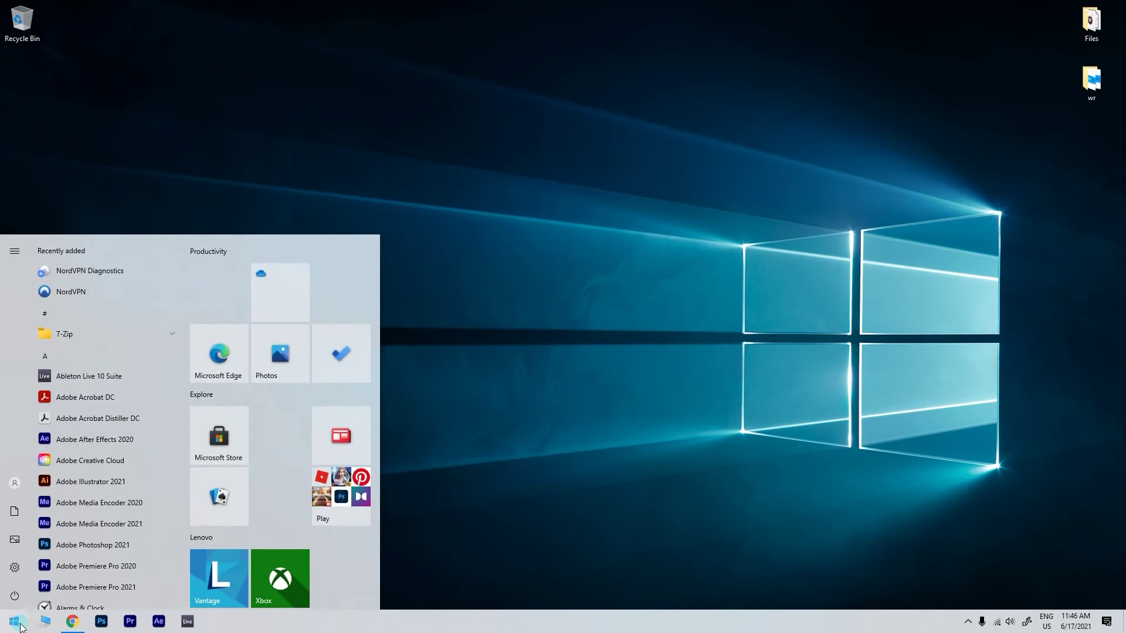
pyautogui.write('services')
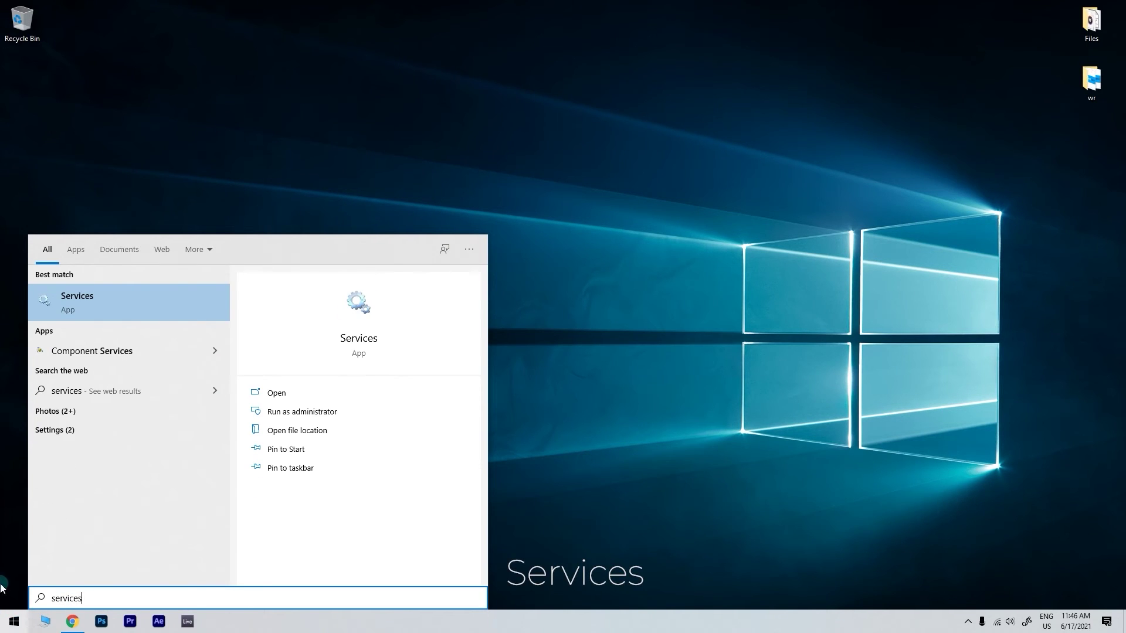
pyautogui.click(188, 306)
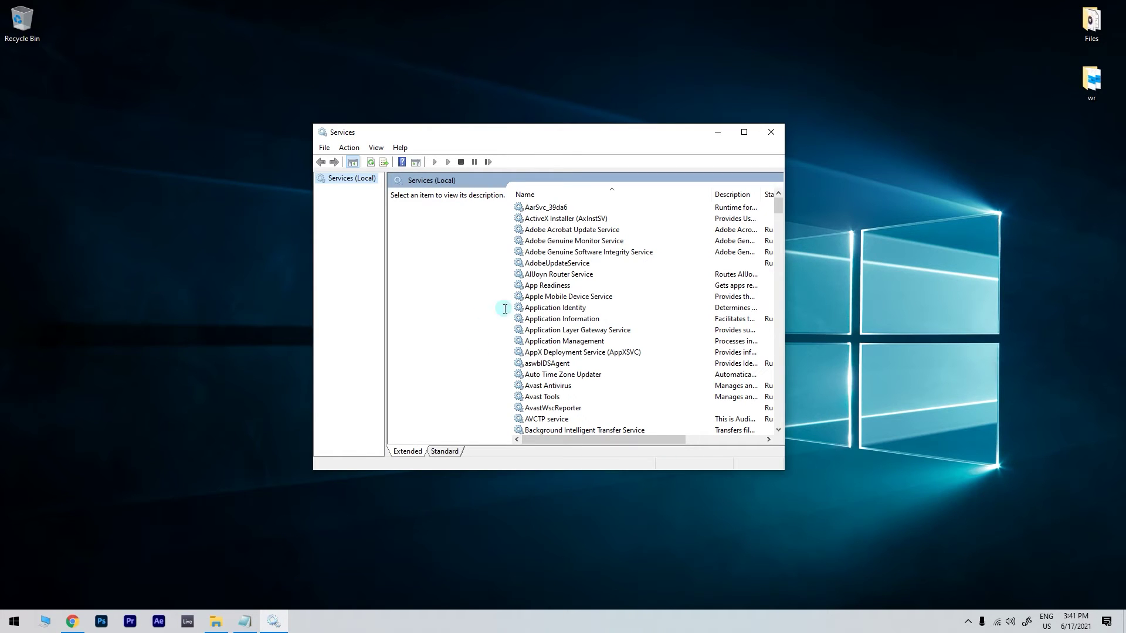
# Set the Avast Antivirus service's startup type to Automatic and apply it.
pyautogui.click(578, 387)
pyautogui.doubleClick(579, 390)
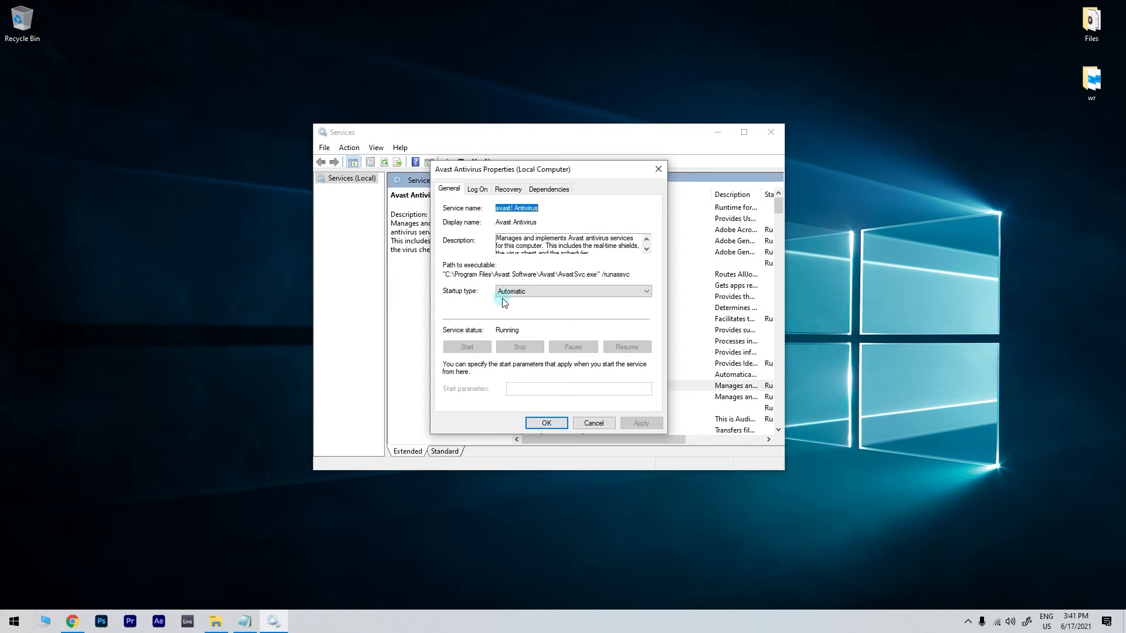
pyautogui.click(566, 292)
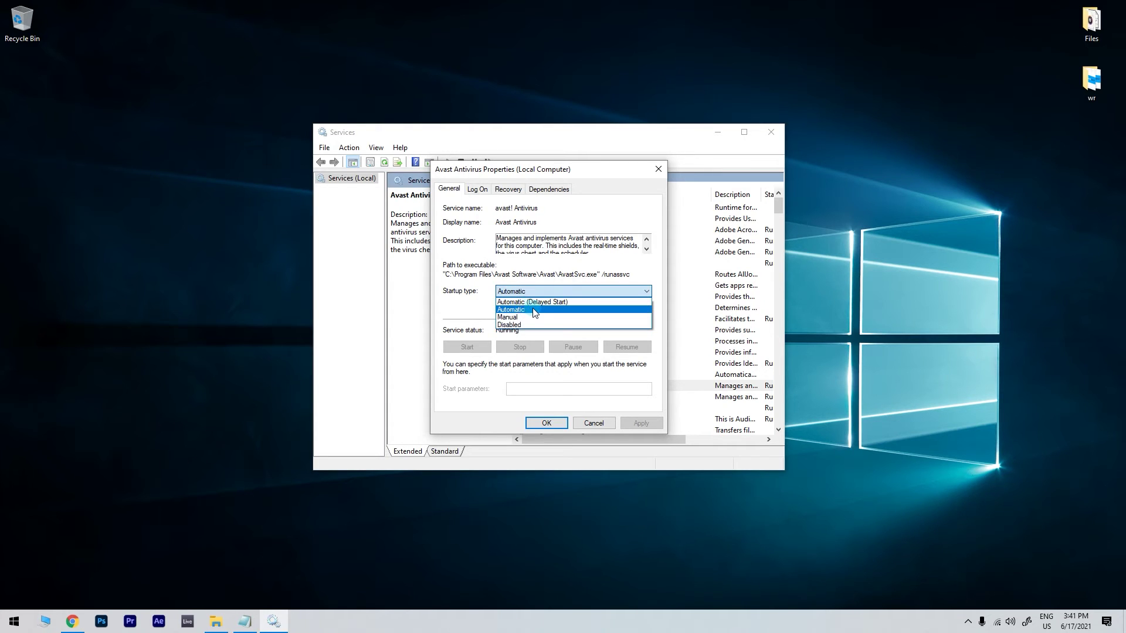
pyautogui.click(524, 310)
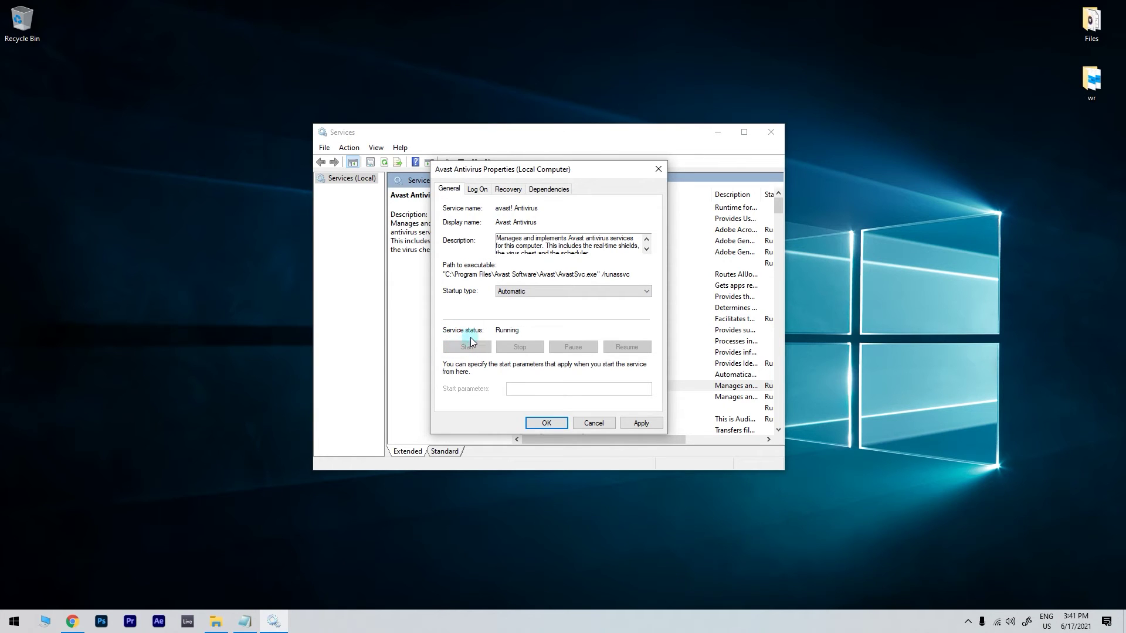
pyautogui.click(638, 421)
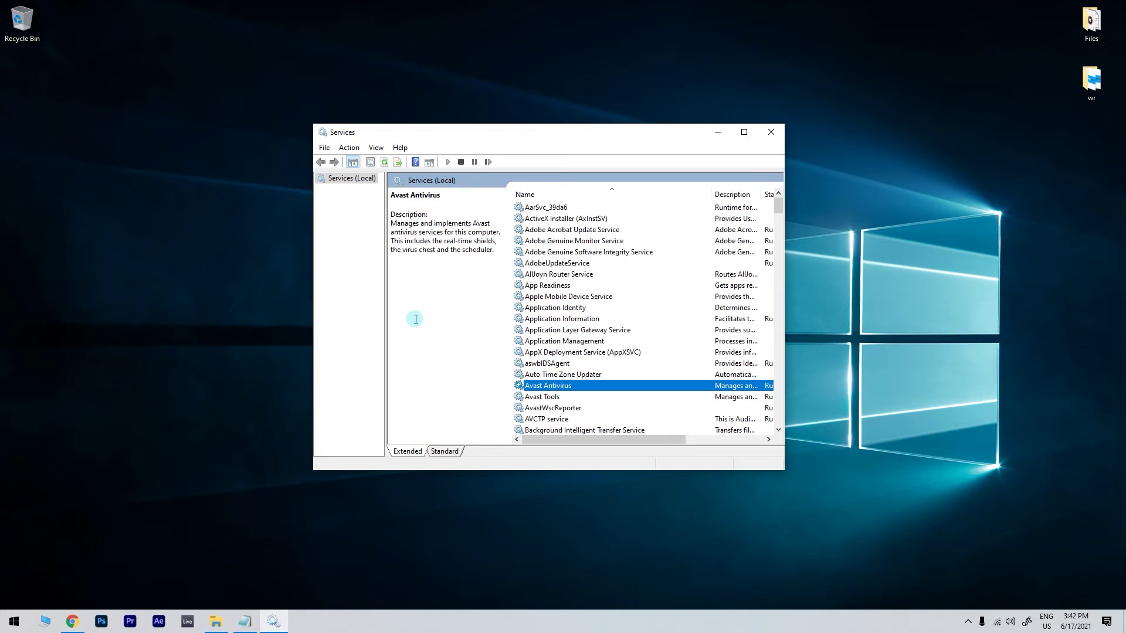
# Make Avast Antivirus log on as This account, entering the account name and confirming its password.
pyautogui.doubleClick(574, 385)
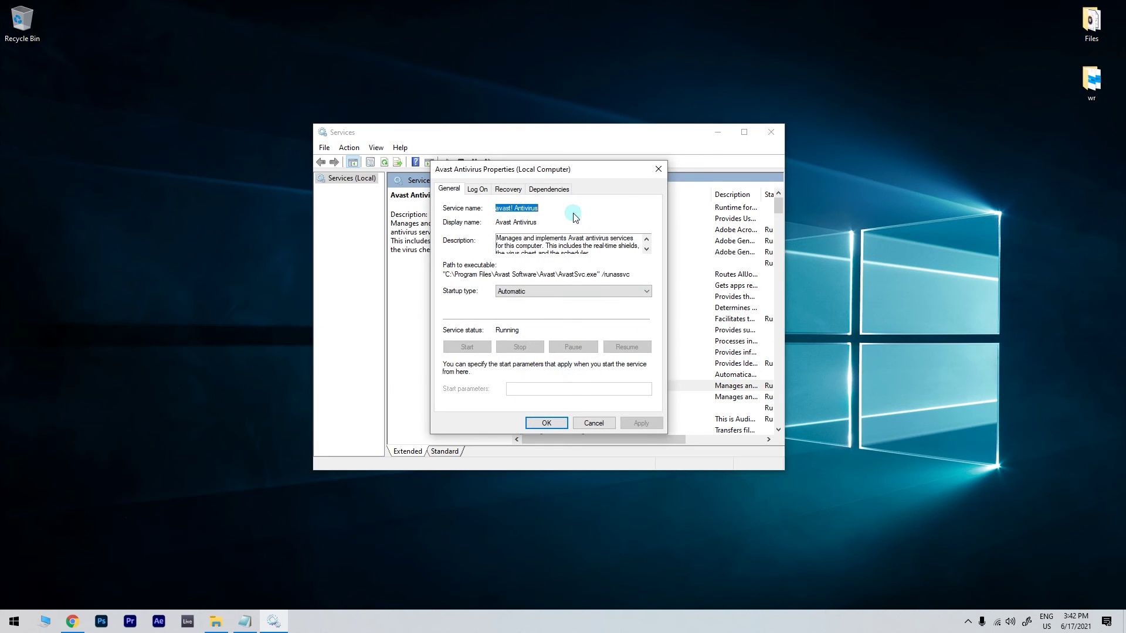
pyautogui.click(478, 189)
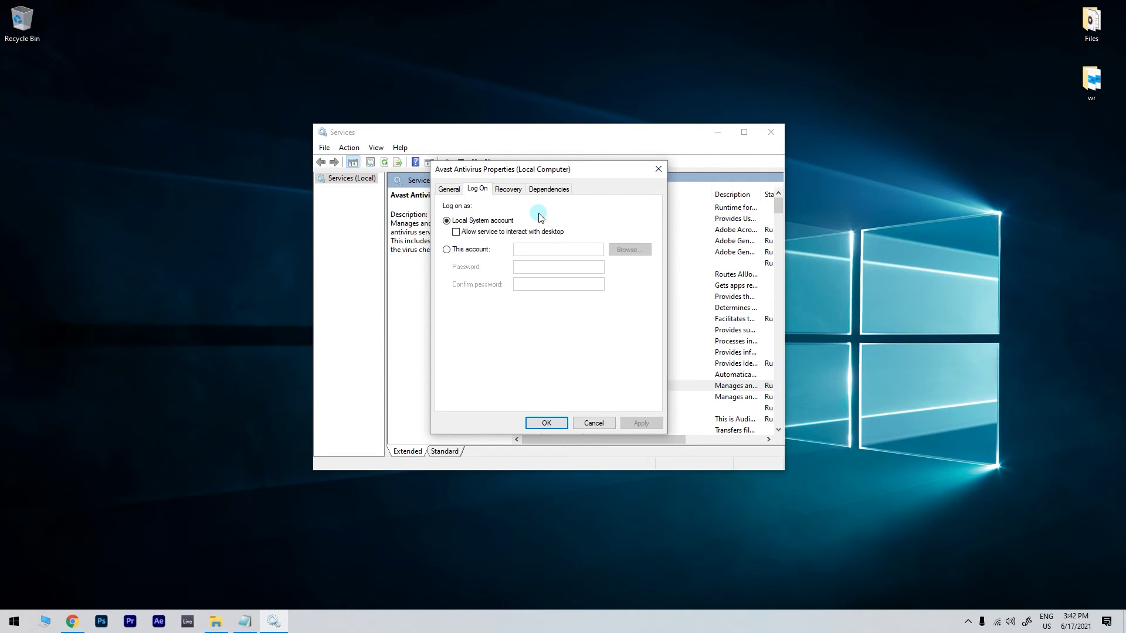
pyautogui.click(446, 249)
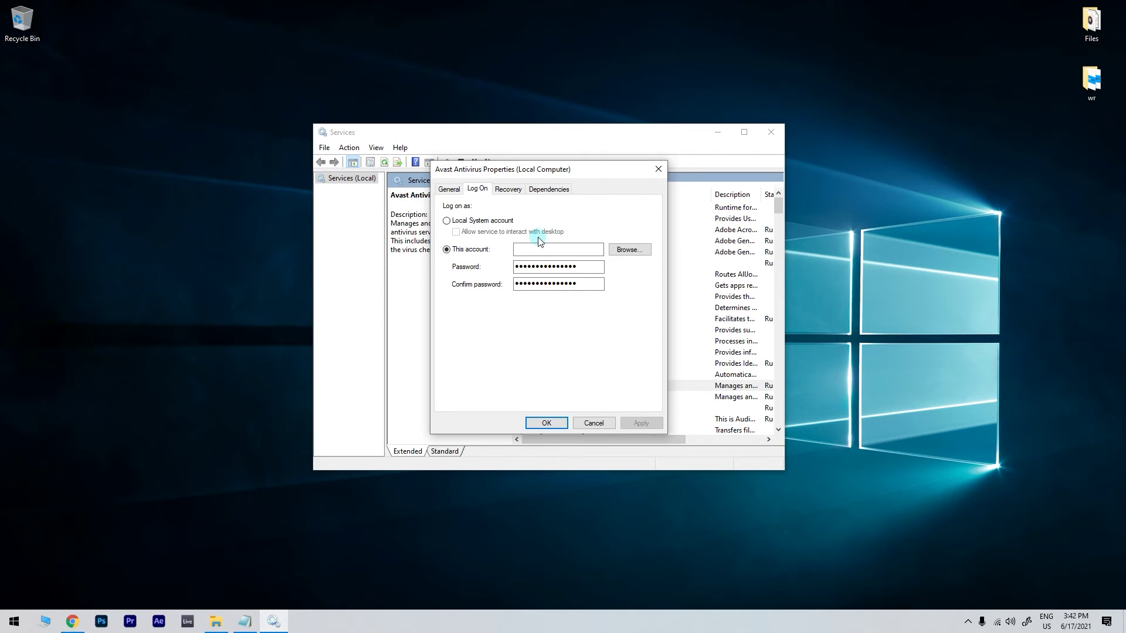
pyautogui.click(557, 248)
pyautogui.write('useraccount')
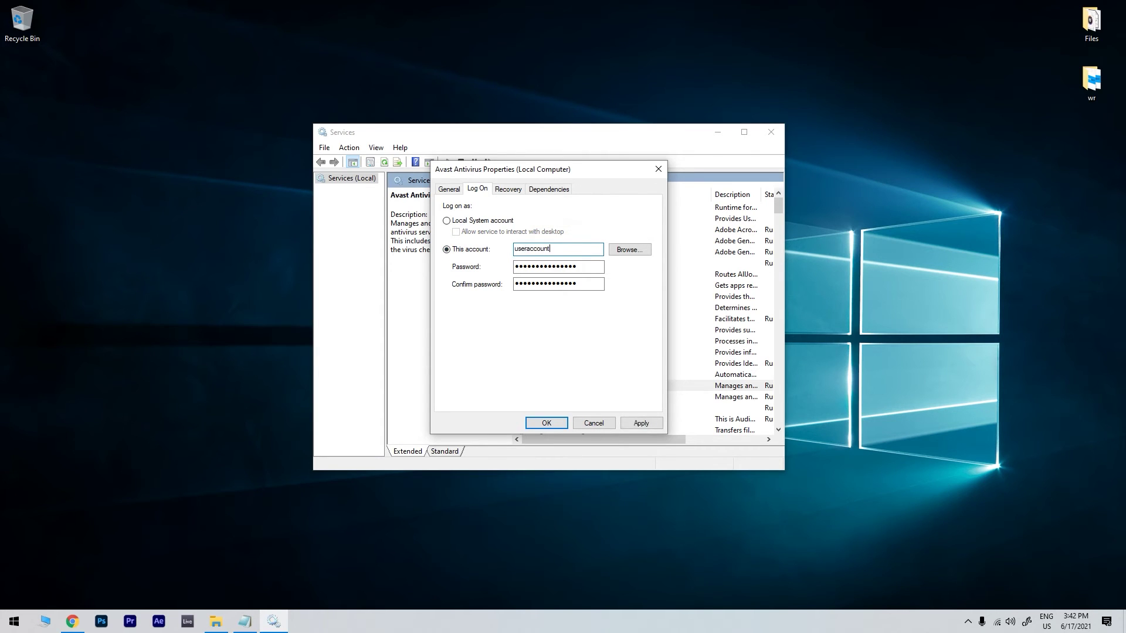
pyautogui.doubleClick(599, 268)
pyautogui.write('1234')
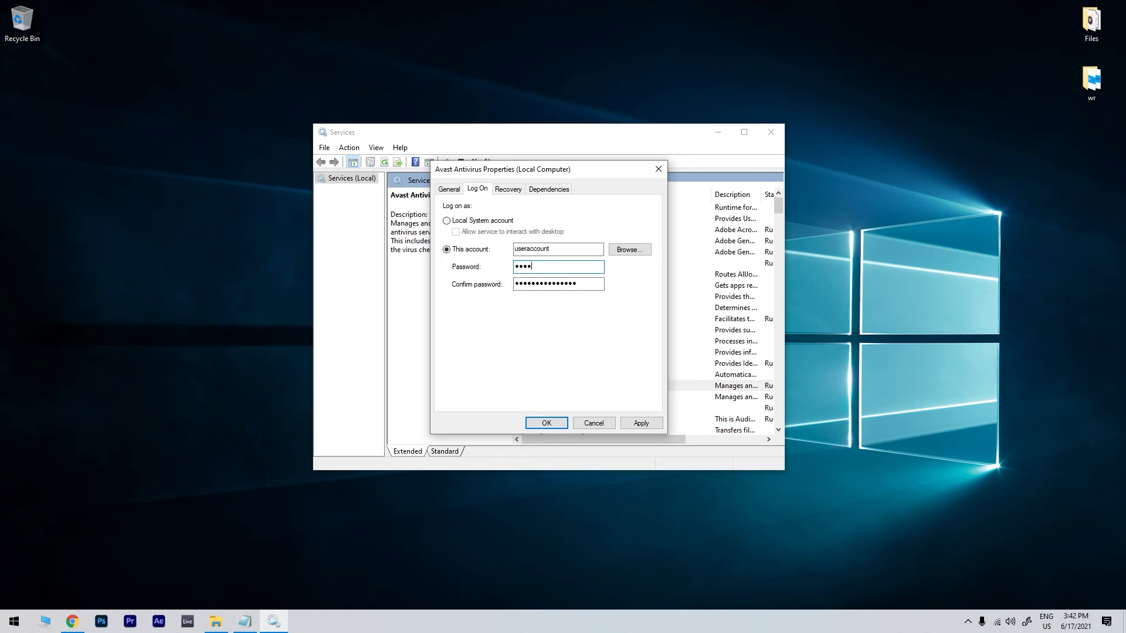
pyautogui.press('Tab')
pyautogui.write('1234')
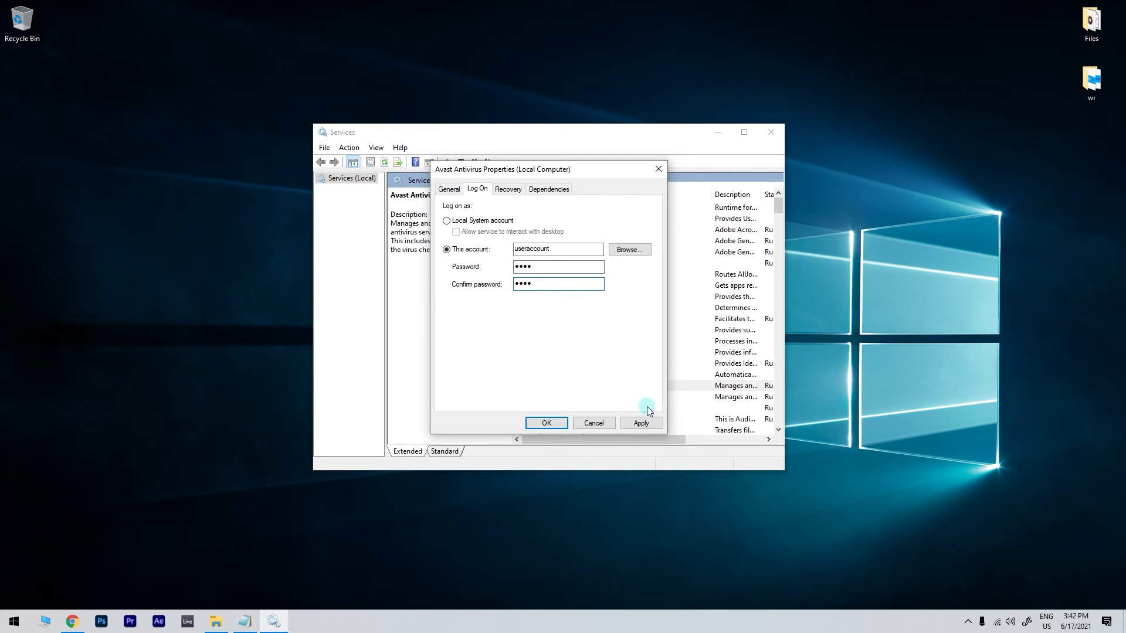
pyautogui.click(560, 418)
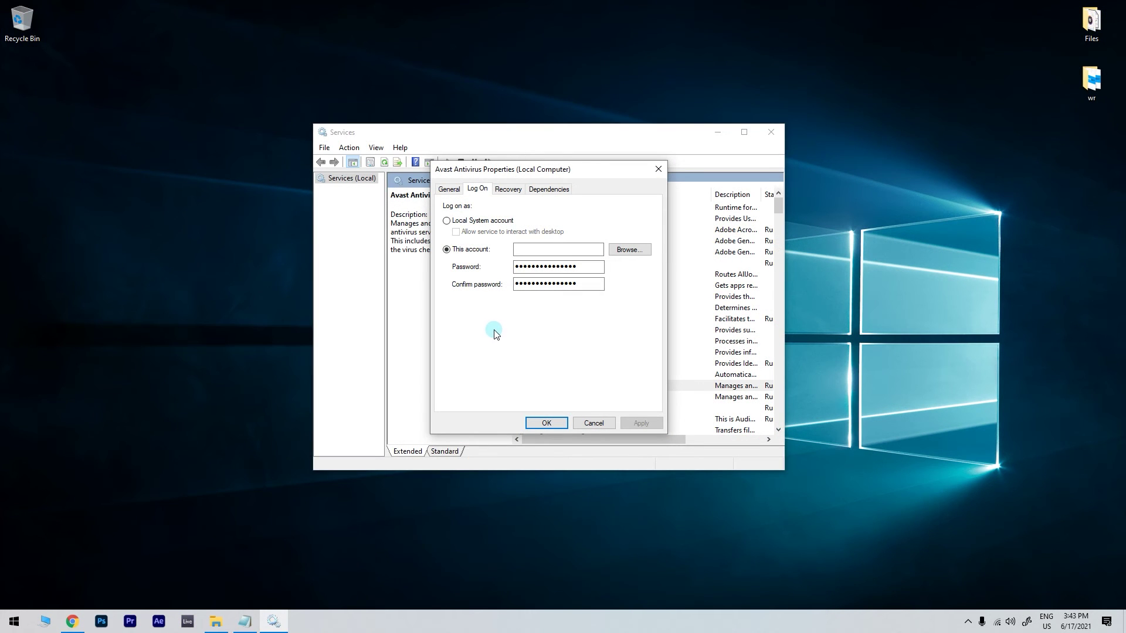
# Switch Avast Antivirus back to the Local System account and save its properties.
pyautogui.click(448, 222)
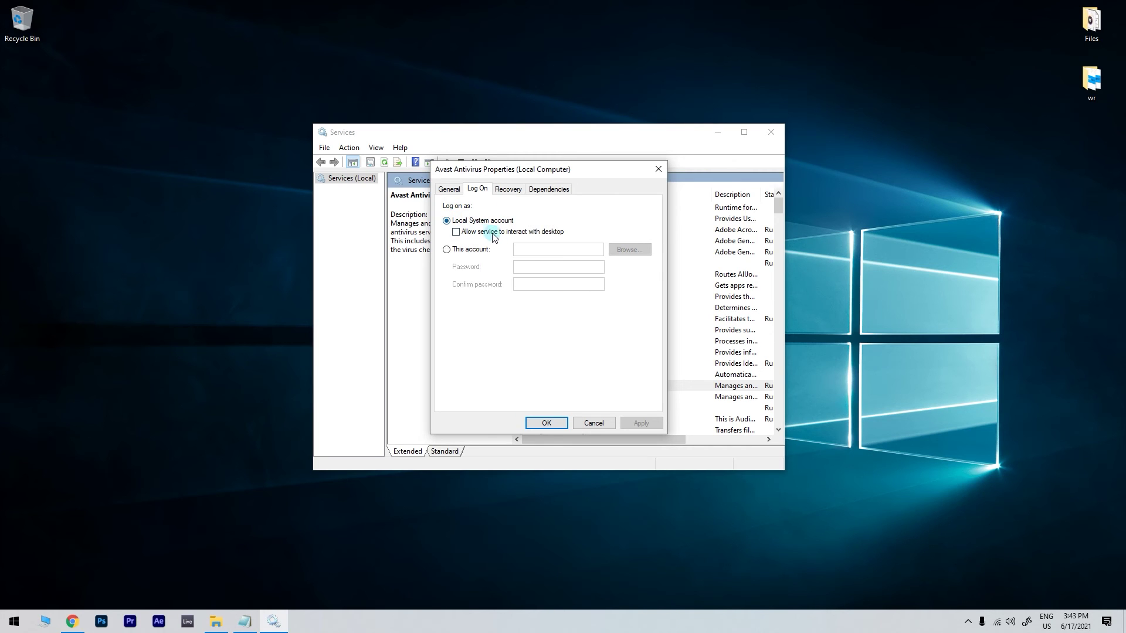
pyautogui.click(547, 423)
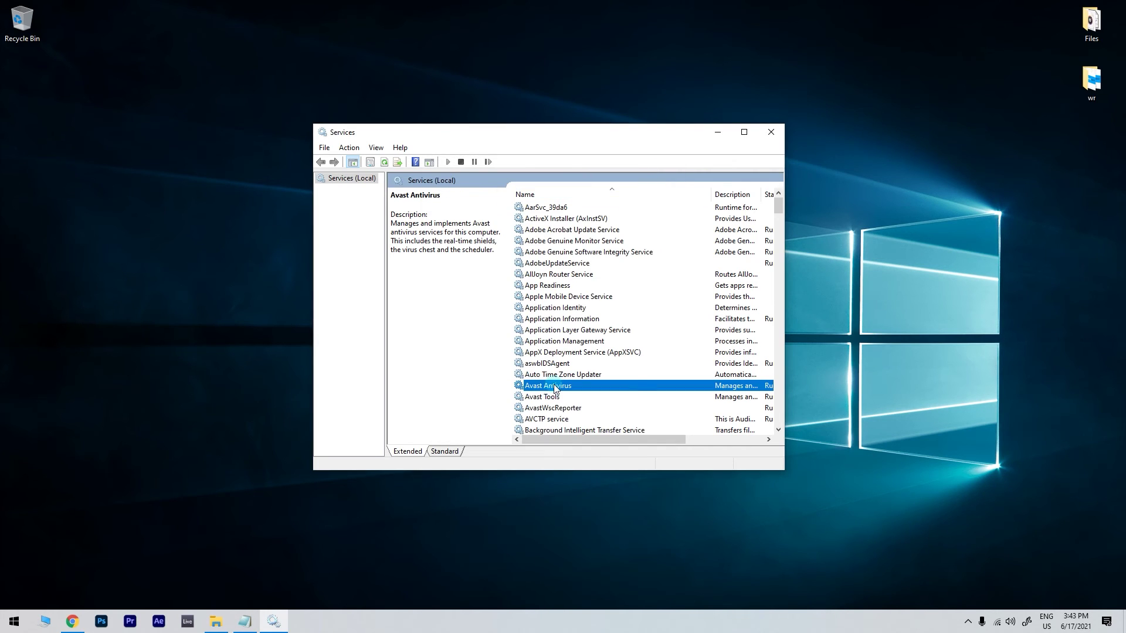
pyautogui.rightClick(556, 388)
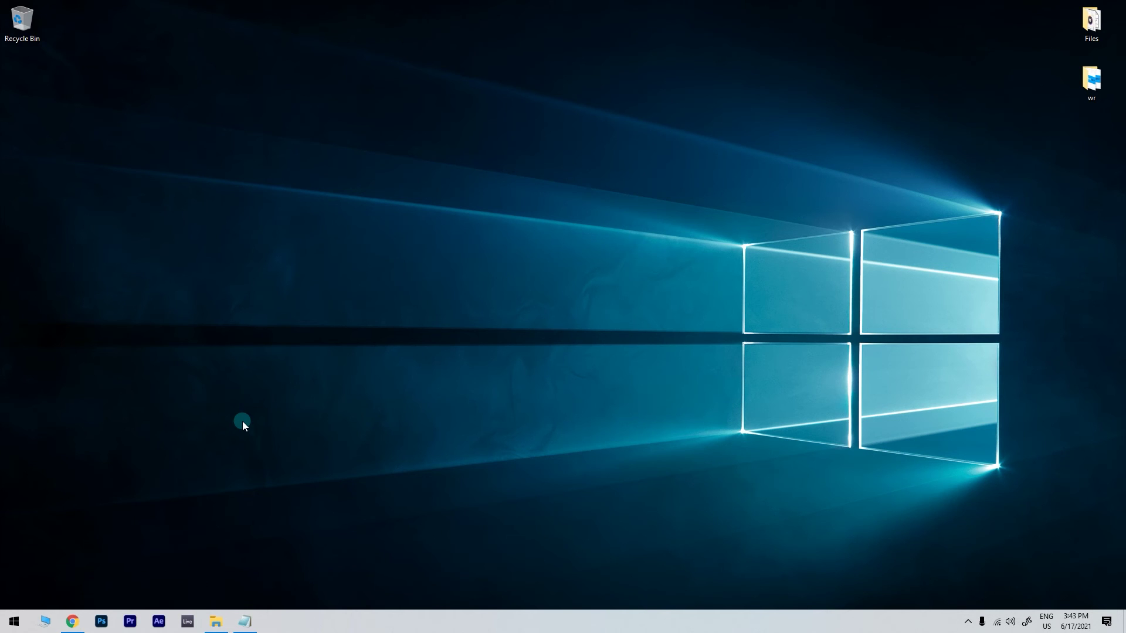
# Run gpedit.msc from the Run dialog to open the Local Group Policy Editor.
pyautogui.click(6, 622)
pyautogui.write('run')
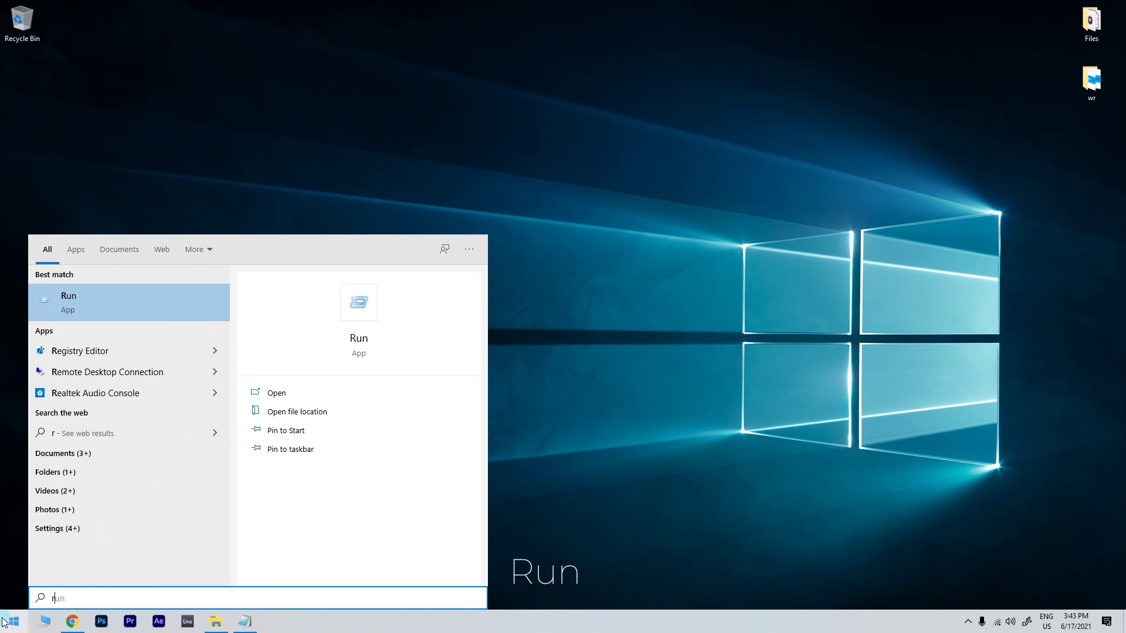
pyautogui.click(167, 301)
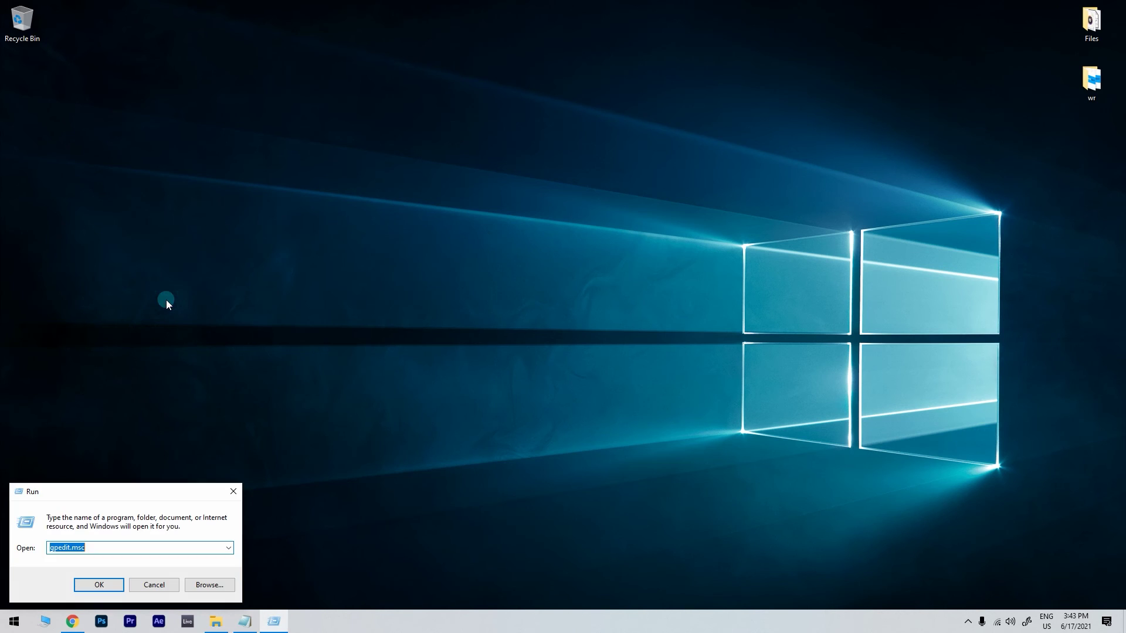
pyautogui.click(128, 545)
pyautogui.click(99, 585)
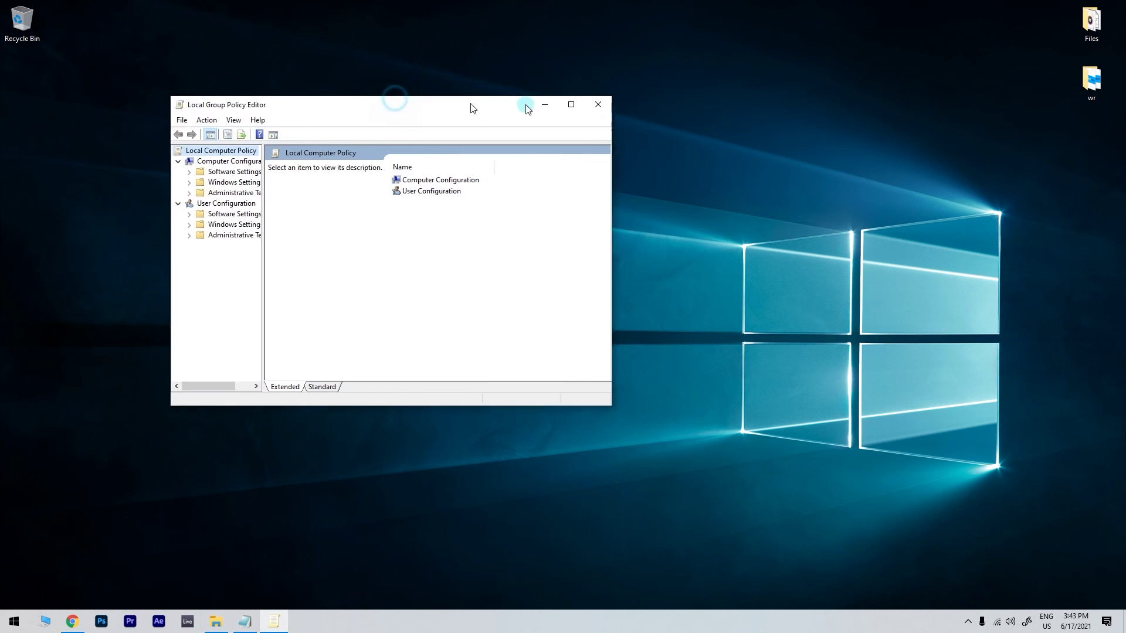
# Navigate to Windows Settings > Security Settings > Local Policies > User Rights Assignment.
pyautogui.moveTo(473, 108); pyautogui.dragTo(615, 125)
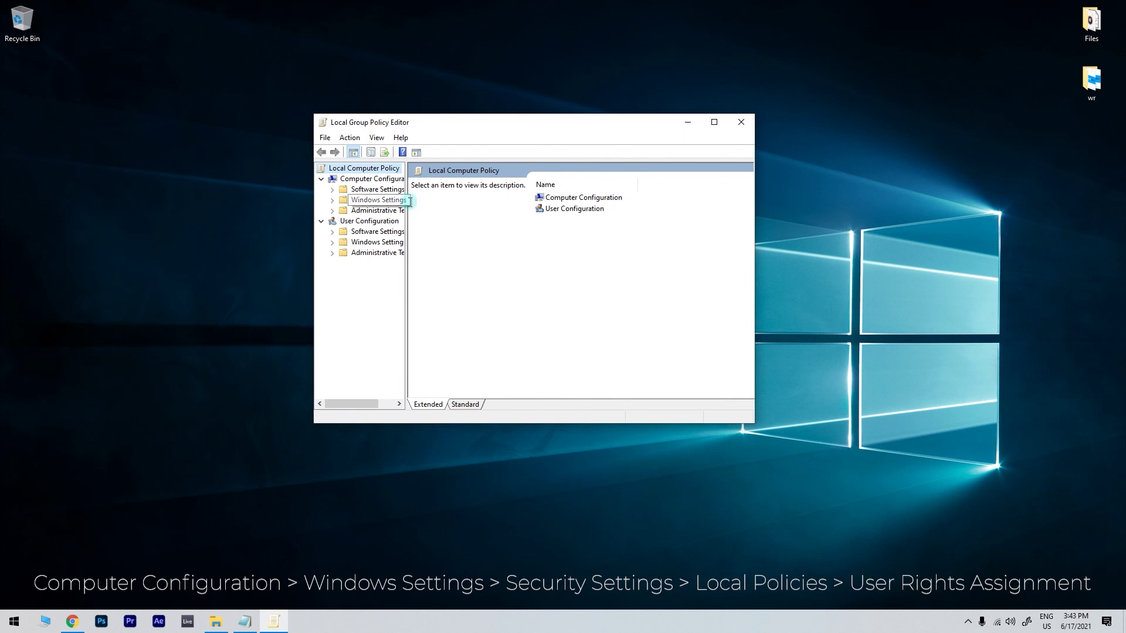
pyautogui.click(333, 200)
pyautogui.click(384, 232)
pyautogui.doubleClick(482, 194)
pyautogui.doubleClick(508, 195)
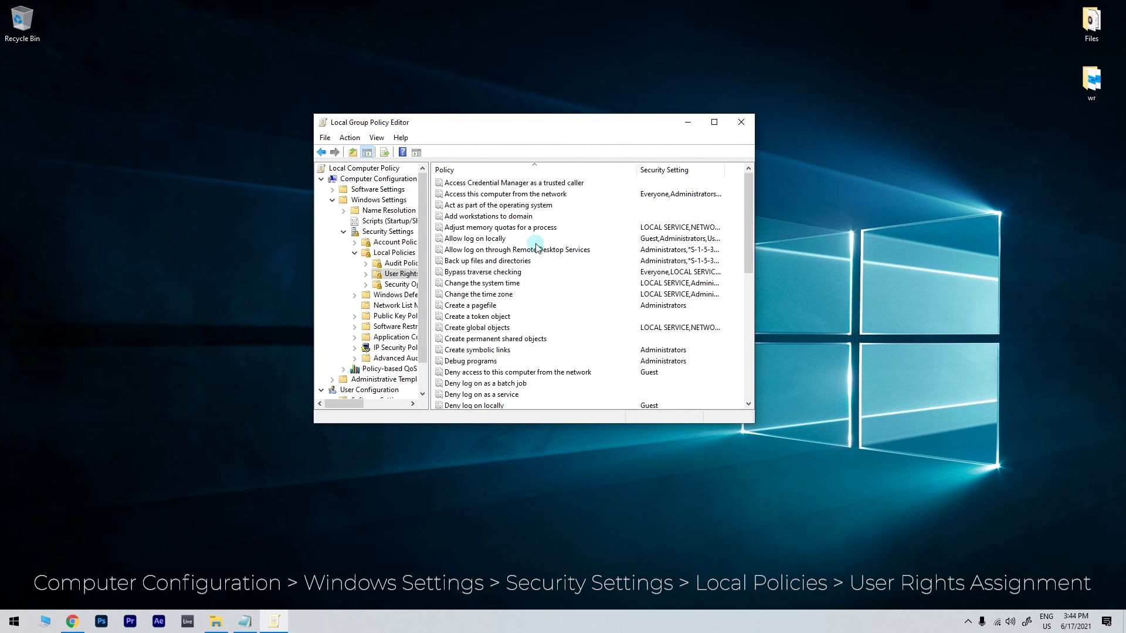
pyautogui.scroll(-5, 518, 268)
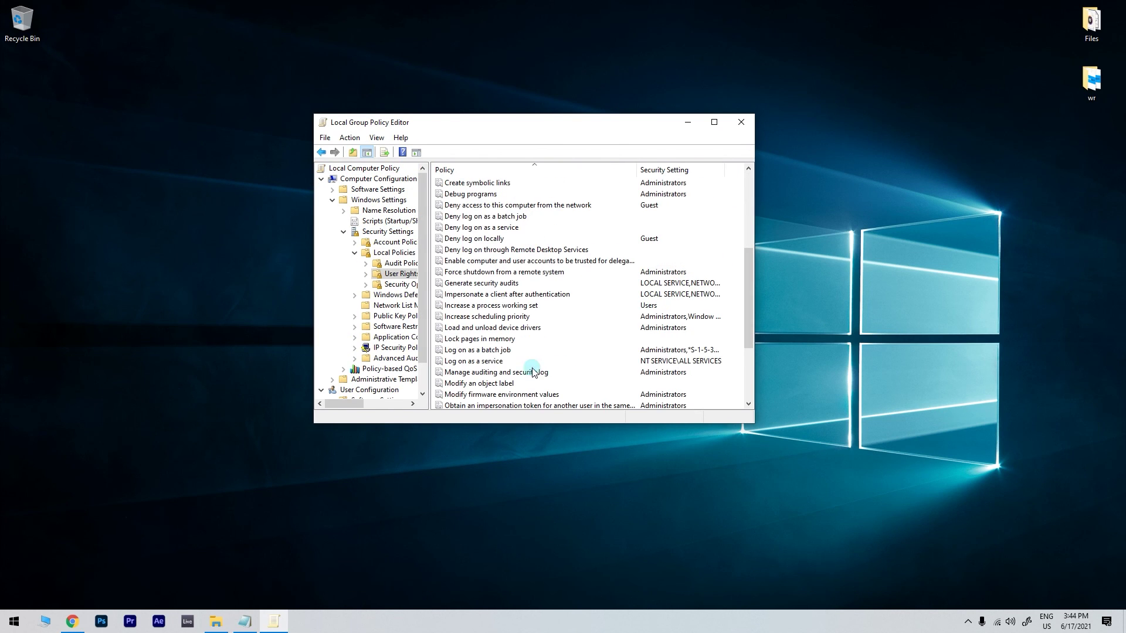
# Open the Log on as a service policy and add a user account to it.
pyautogui.rightClick(495, 362)
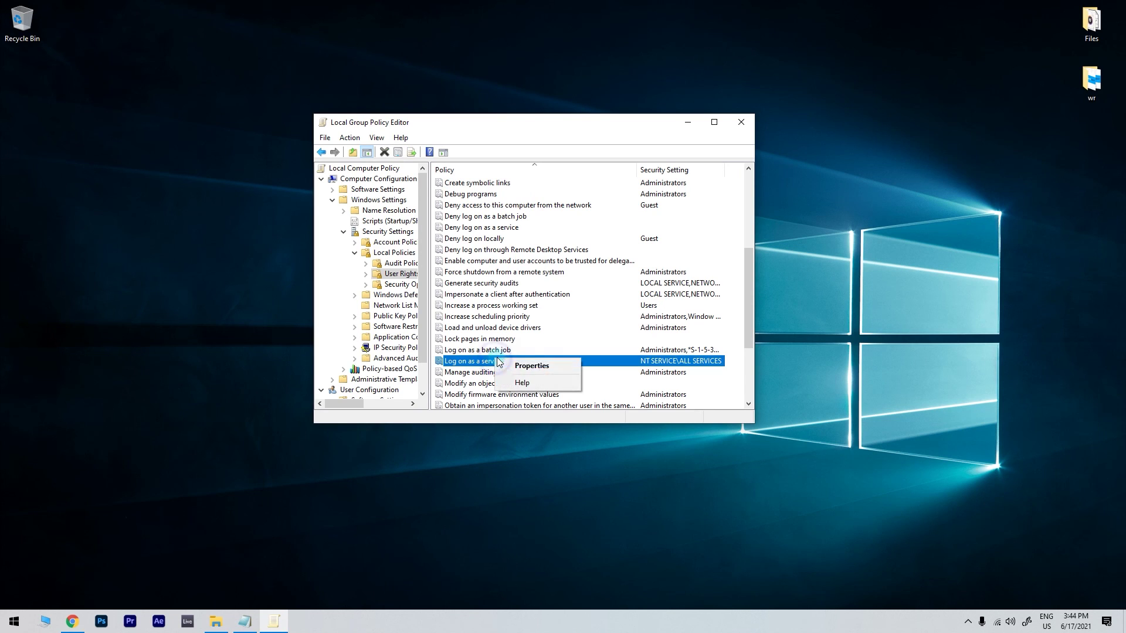
pyautogui.click(558, 369)
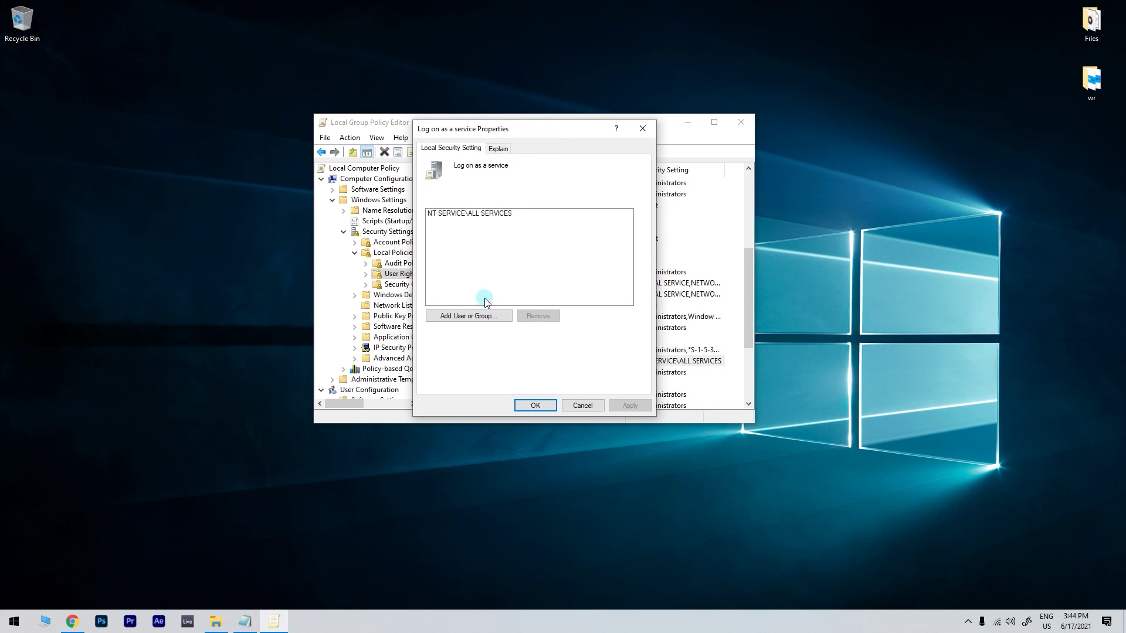
pyautogui.click(475, 319)
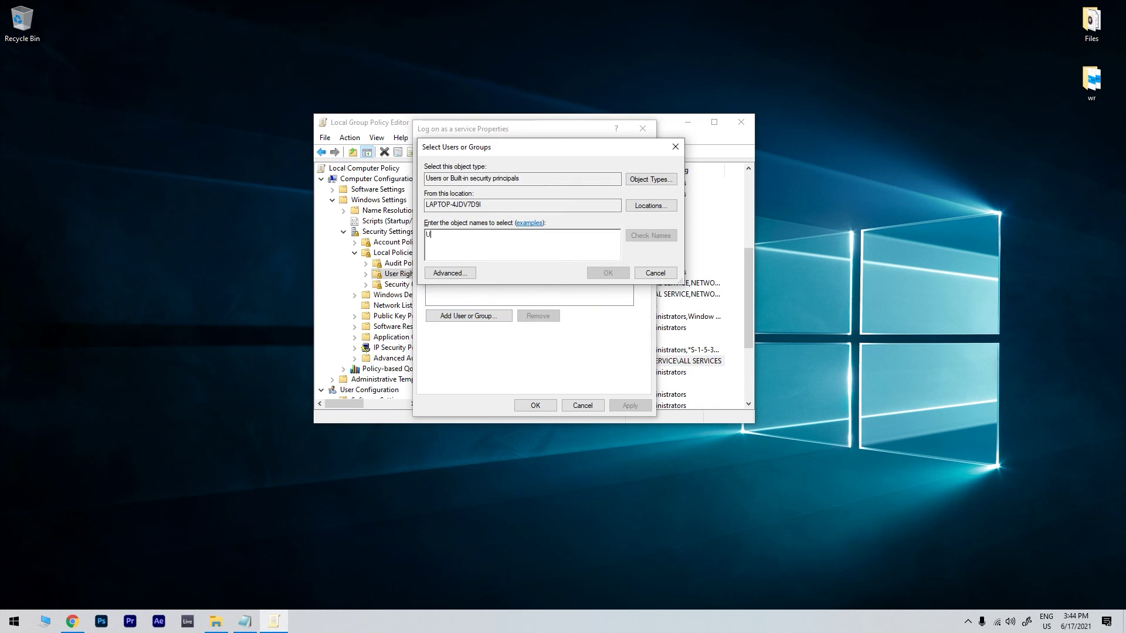
pyautogui.write('User1')
pyautogui.click(591, 273)
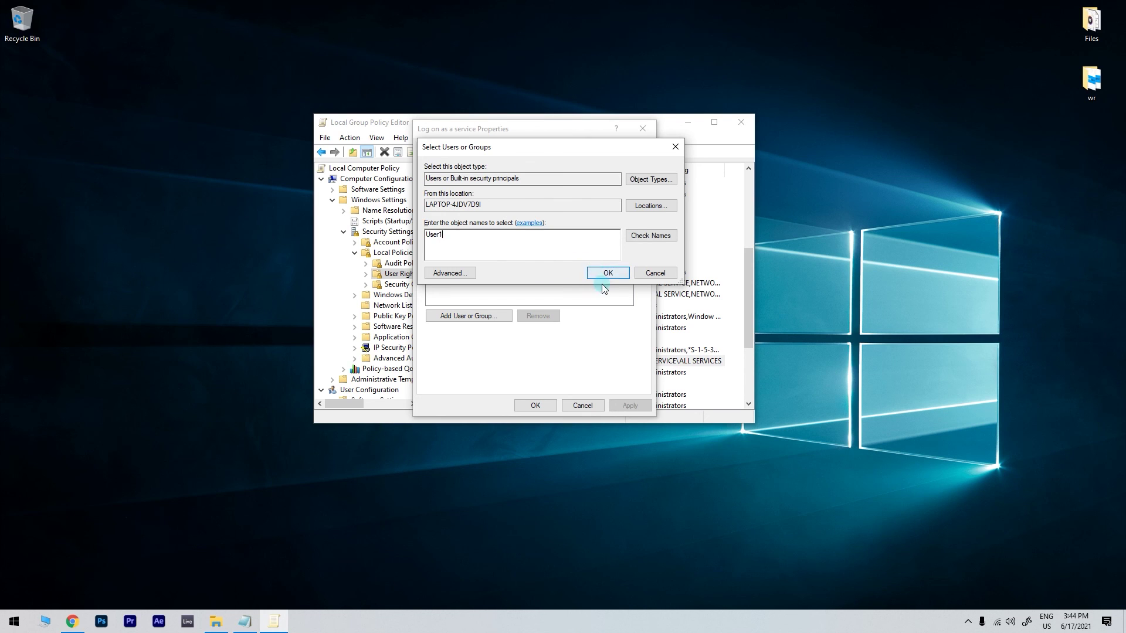